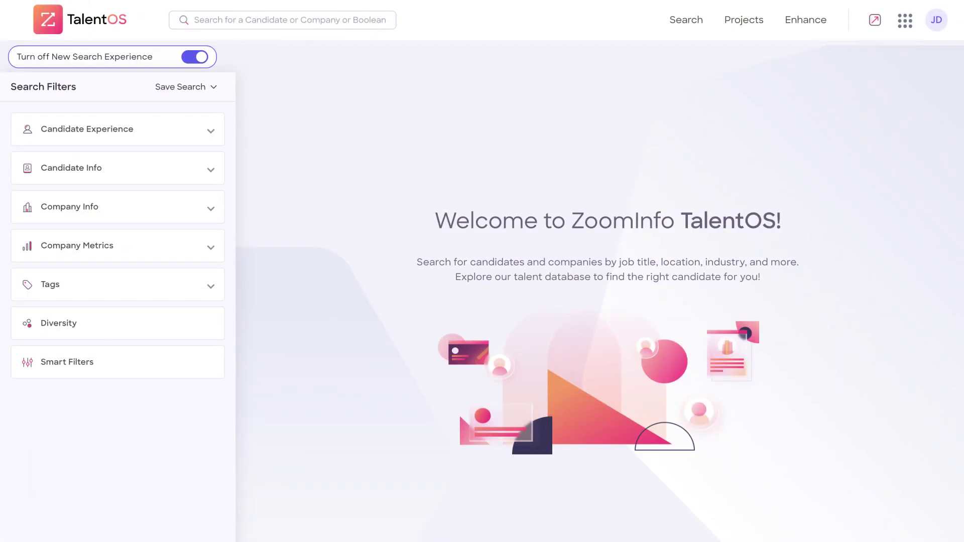
Open account settings, go to the Integrations list, and start connecting an integration card.
left_click(937, 19)
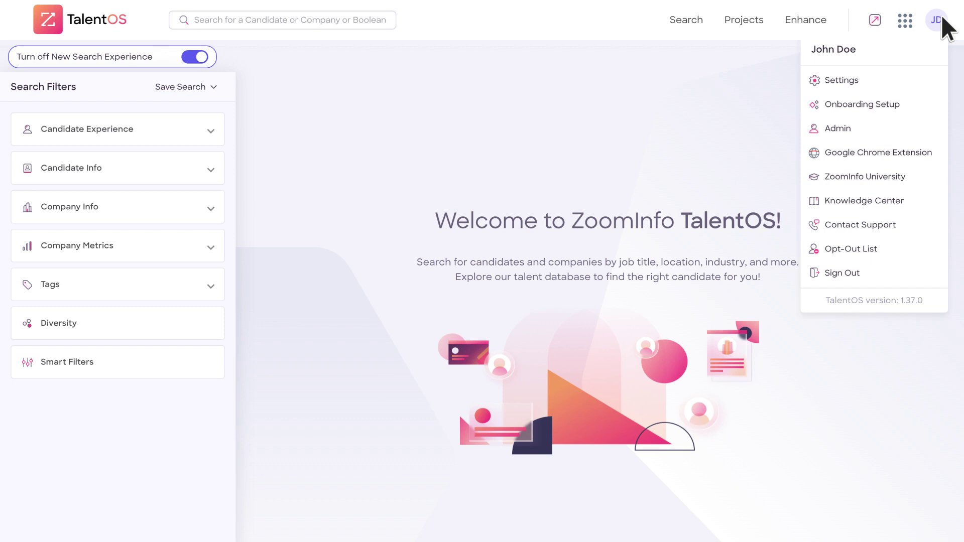
left_click(841, 80)
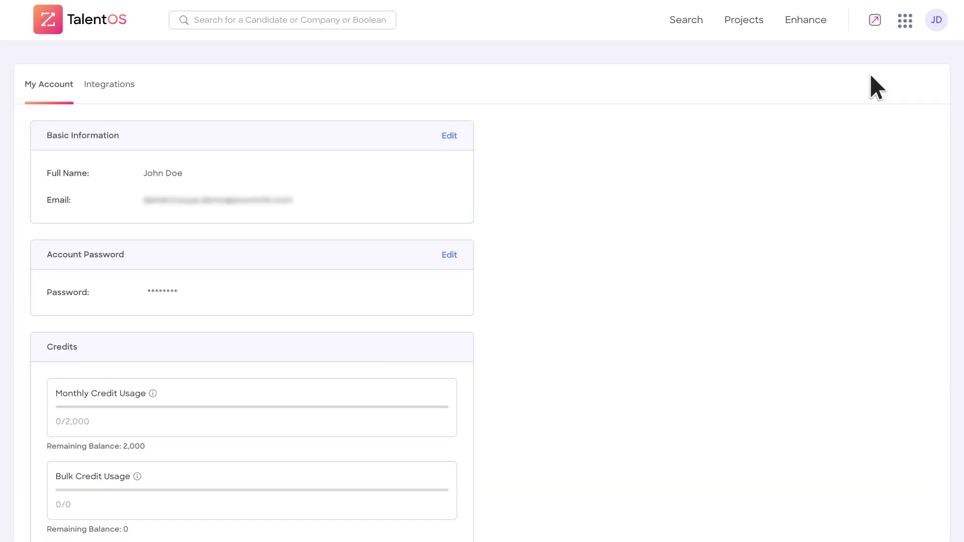
left_click(108, 84)
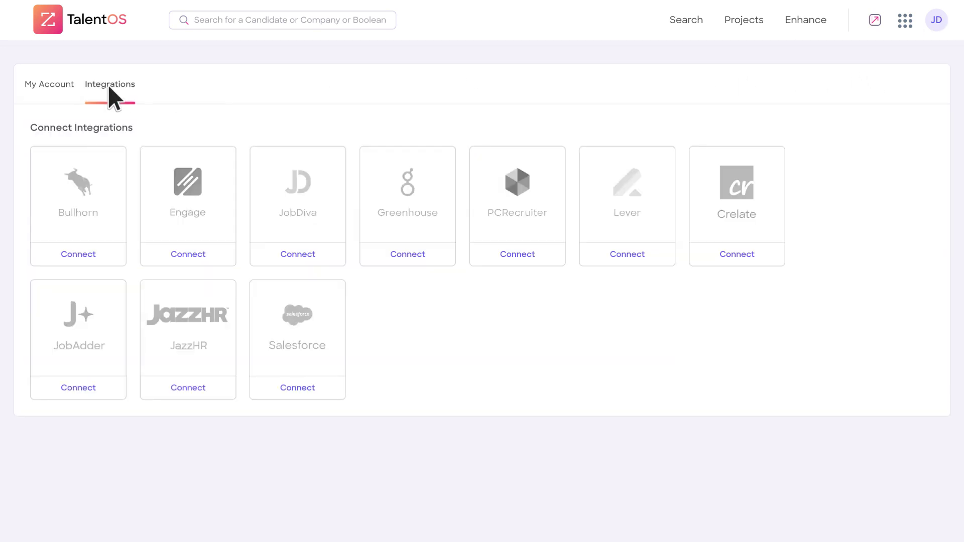
left_click(287, 386)
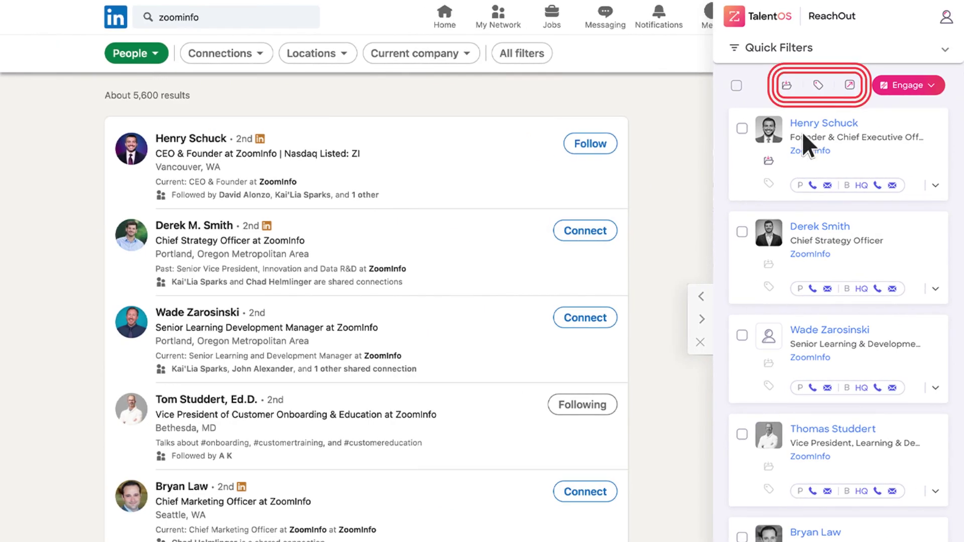
Export the listed ReachOut profiles to Salesforce as candidates.
left_click(850, 85)
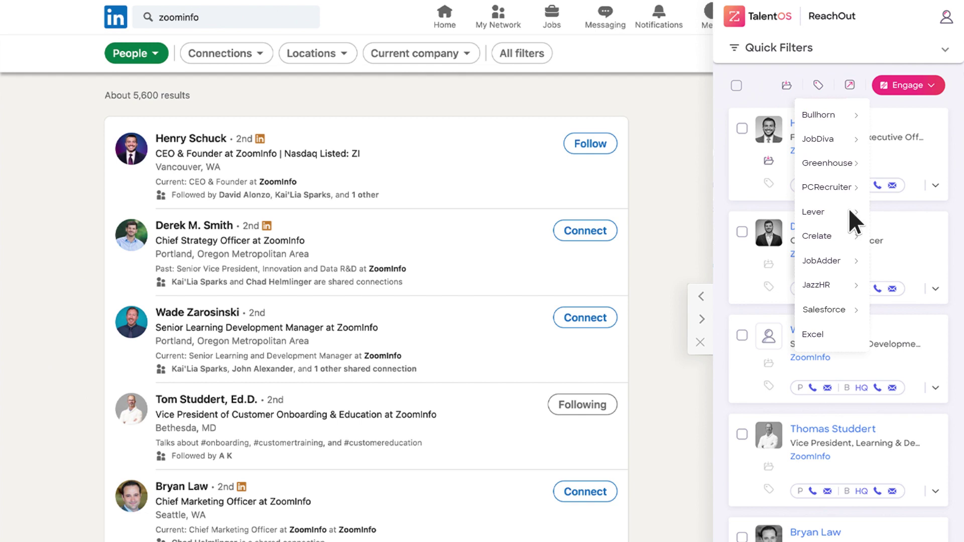
left_click(829, 309)
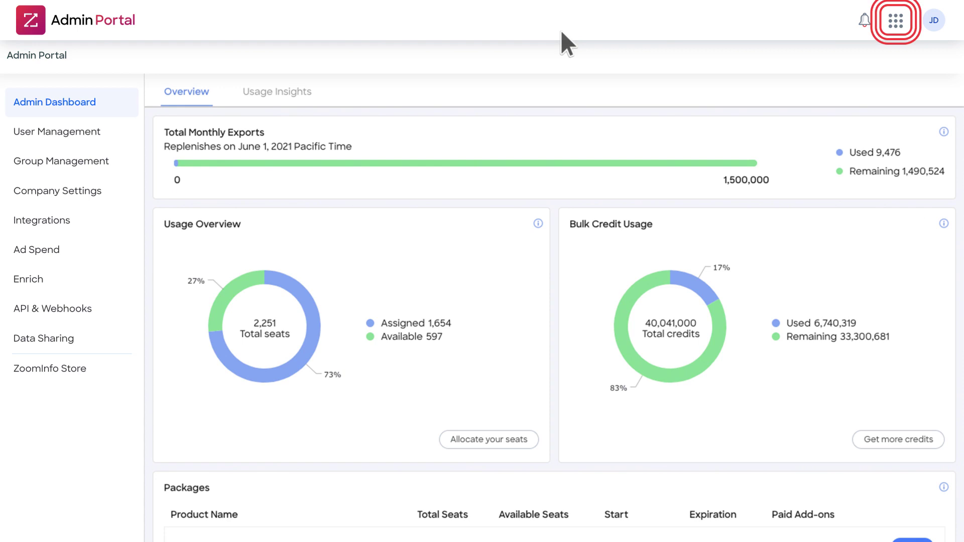
Open the Admin Portal Integrations page and start connecting the Salesforce card.
left_click(83, 223)
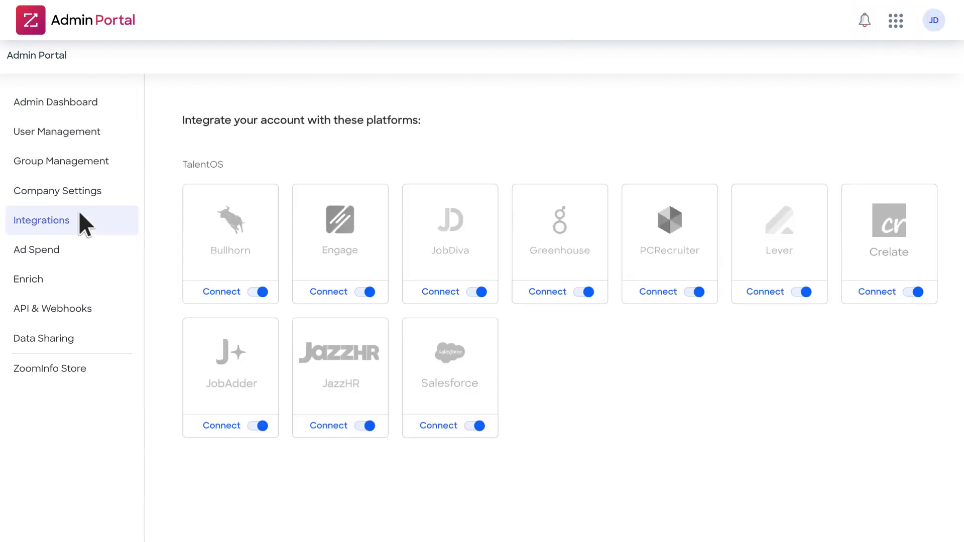
left_click(441, 423)
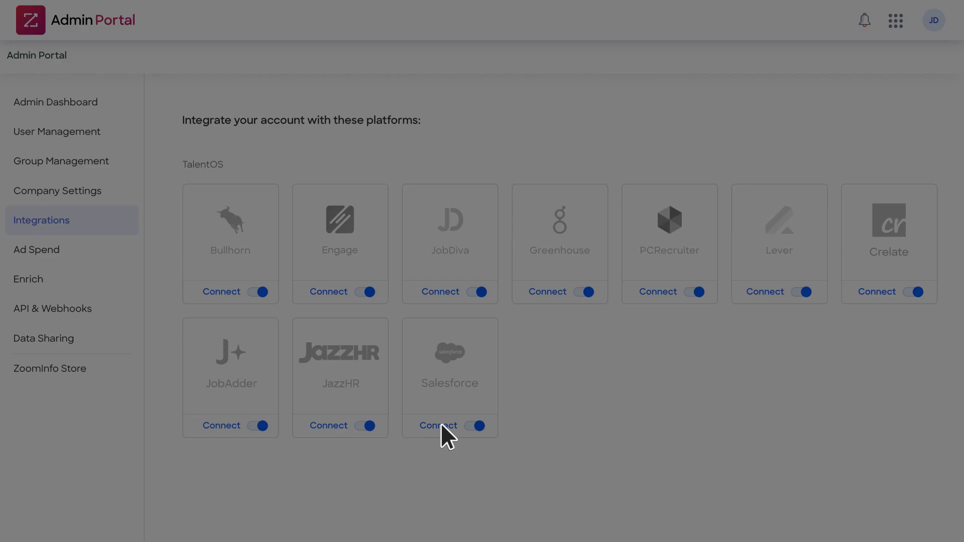
Confirm the Integrate Your Account dialog to connect Salesforce.
left_click(645, 416)
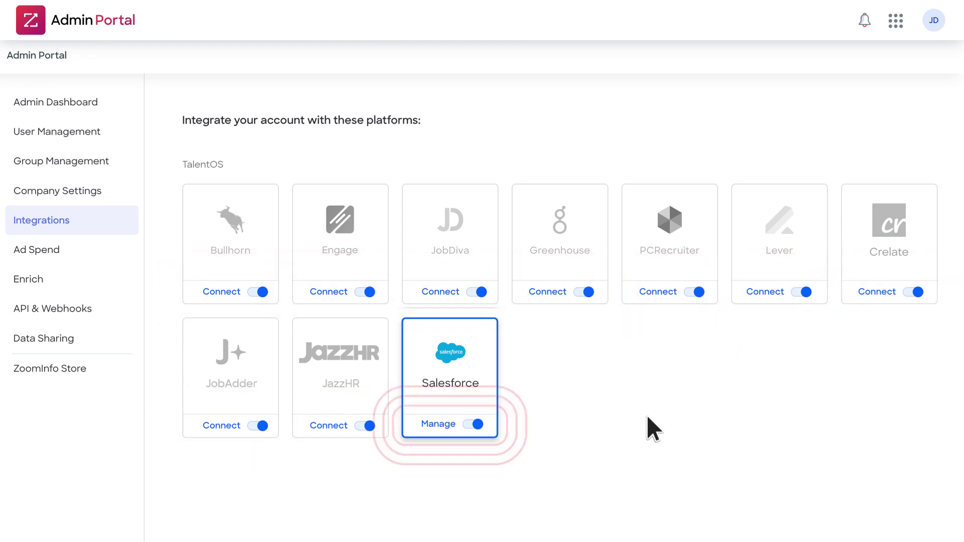
Open the Salesforce integration settings and view the ZoomInfo-to-Salesforce candidate field mappings.
left_click(439, 424)
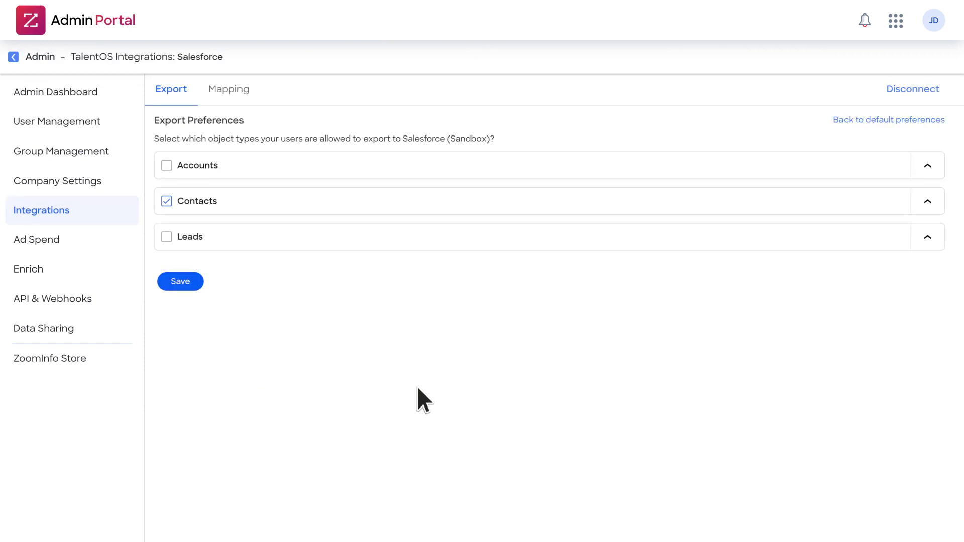
left_click(228, 89)
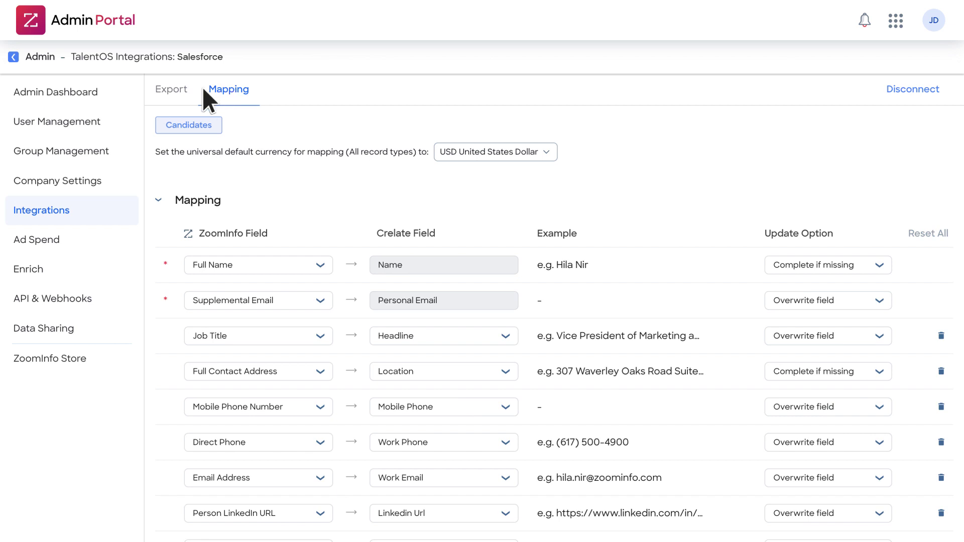
left_click(53, 121)
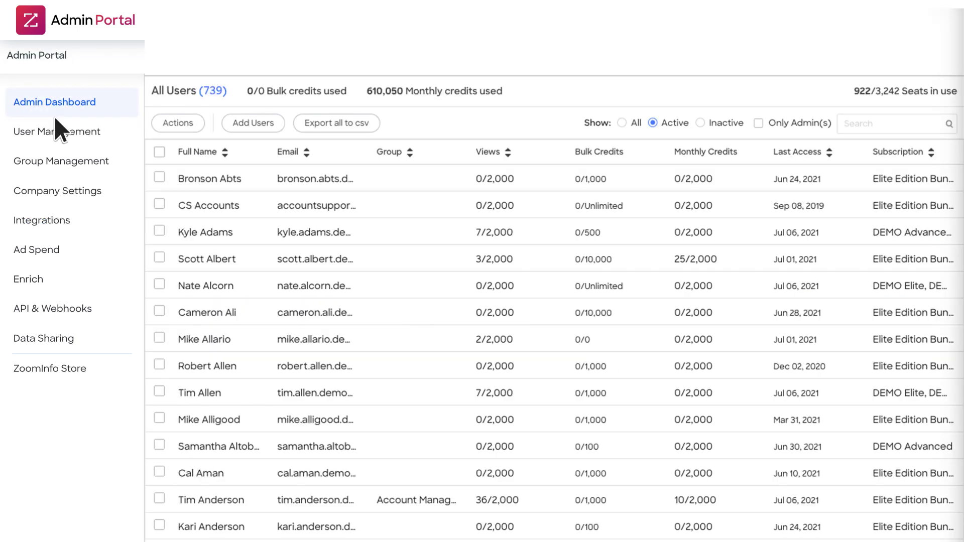